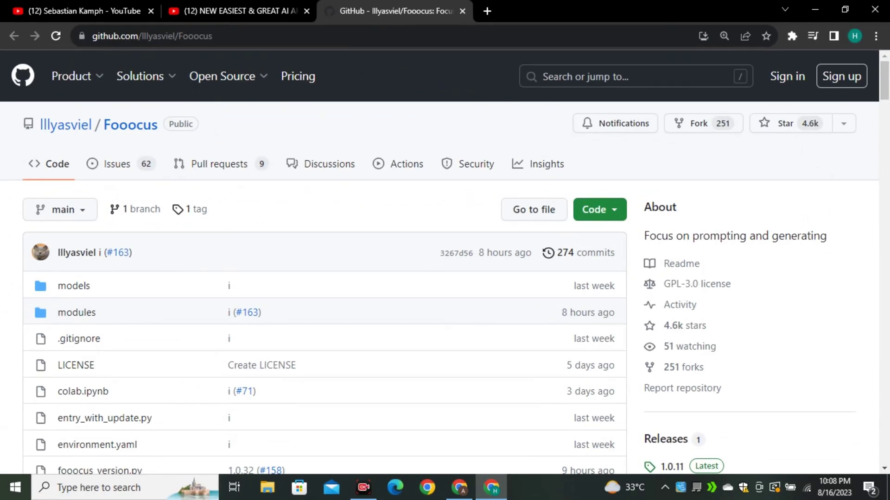
Look over the Fooocus repository page, from its file list down to the readme's interface preview image
drag(107, 151, 118, 127)
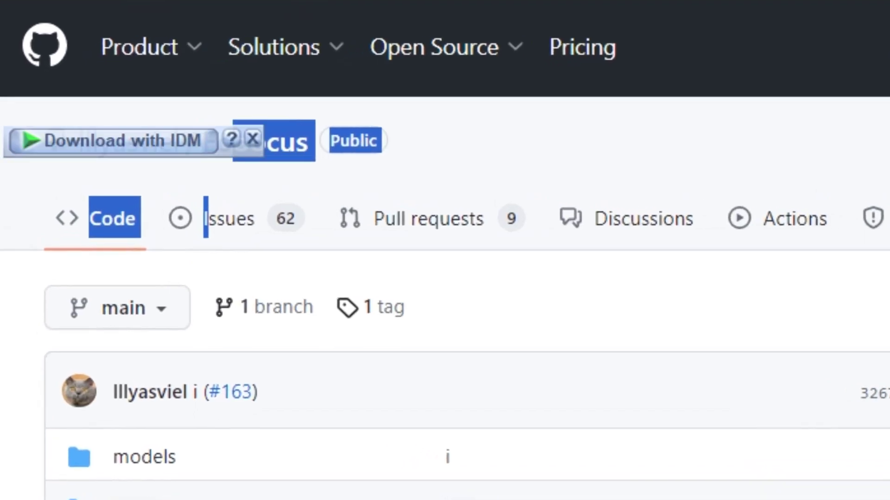
click(233, 179)
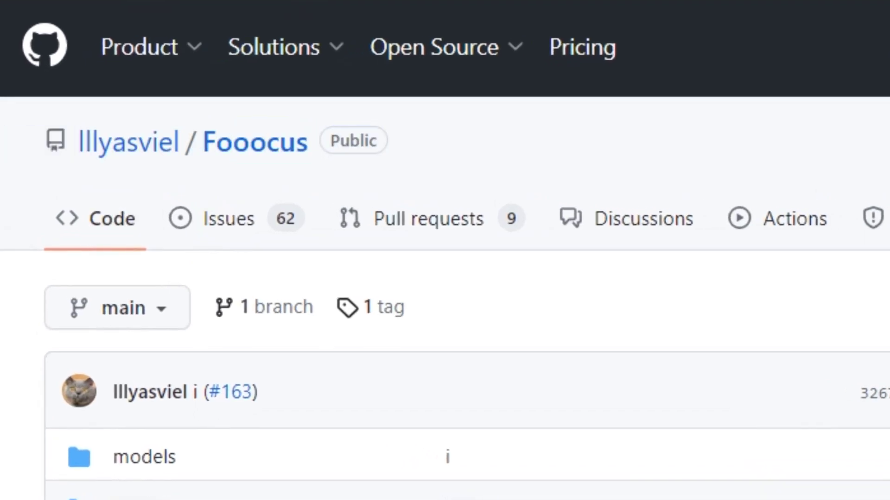
scroll(445, 296, down, 1)
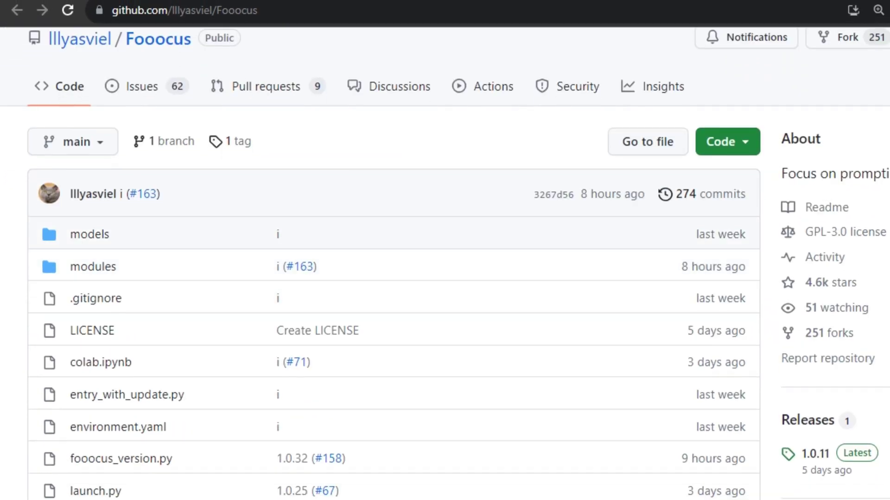
scroll(48, 333, up, 2)
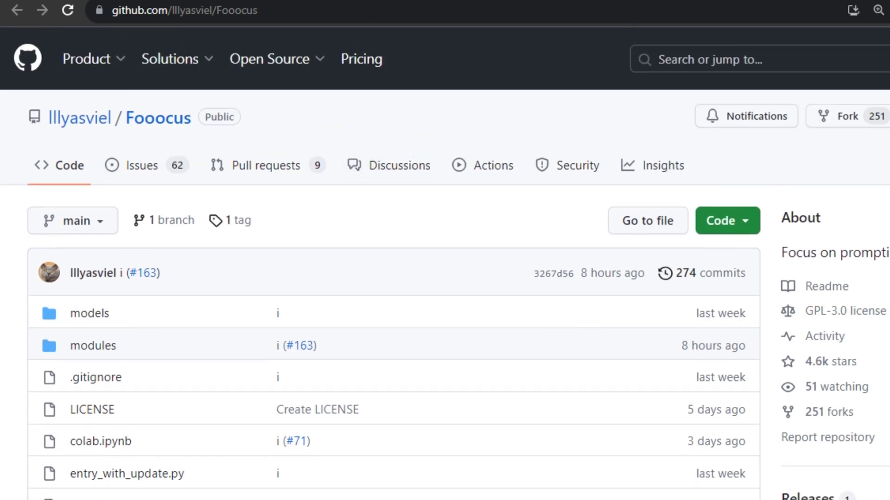
scroll(48, 332, down, 7)
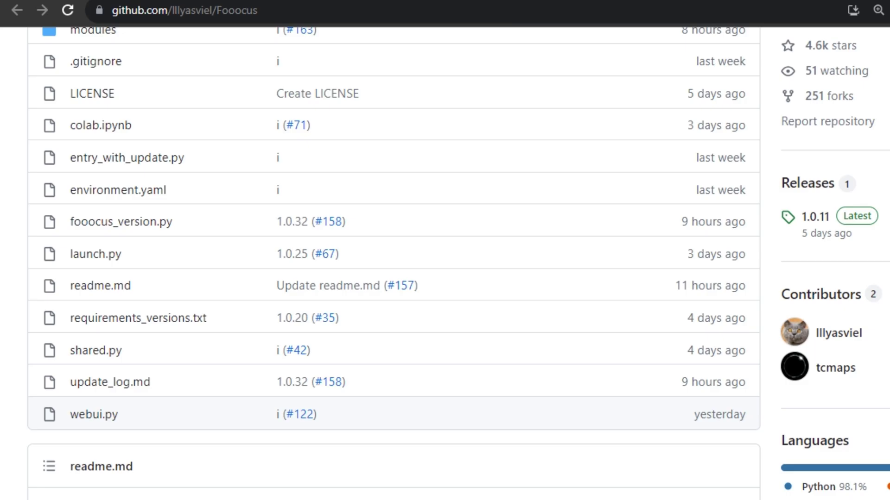
scroll(394, 414, down, 7)
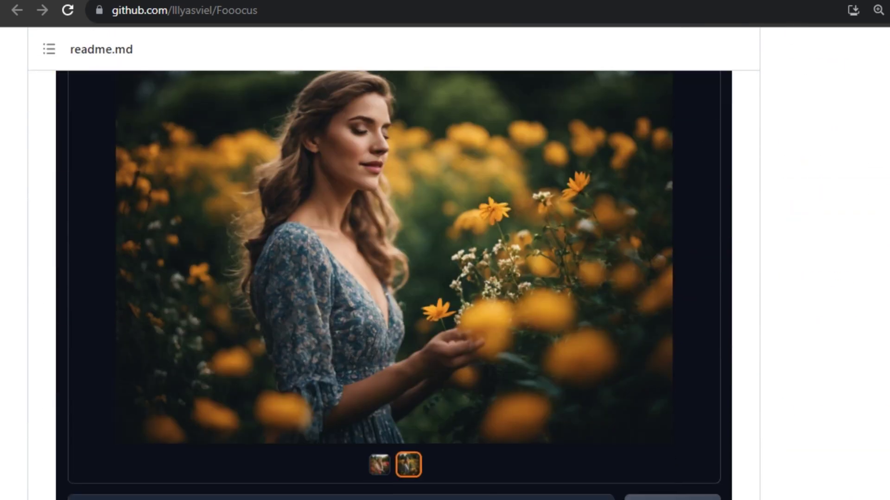
scroll(394, 414, down, 2)
scroll(394, 414, up, 2)
scroll(394, 414, down, 2)
scroll(394, 413, up, 2)
scroll(394, 285, down, 7)
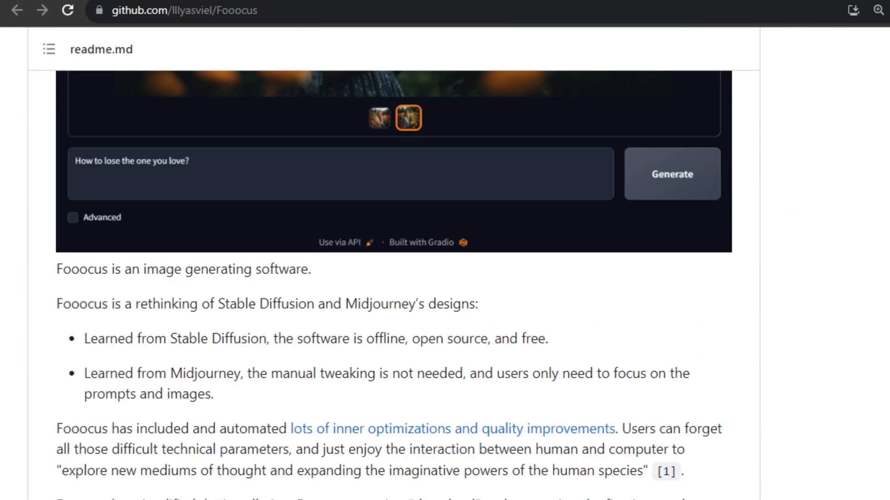
Read the readme's introduction, highlighting the passages about the software being offline and users only focusing on prompts and images
drag(84, 212, 483, 222)
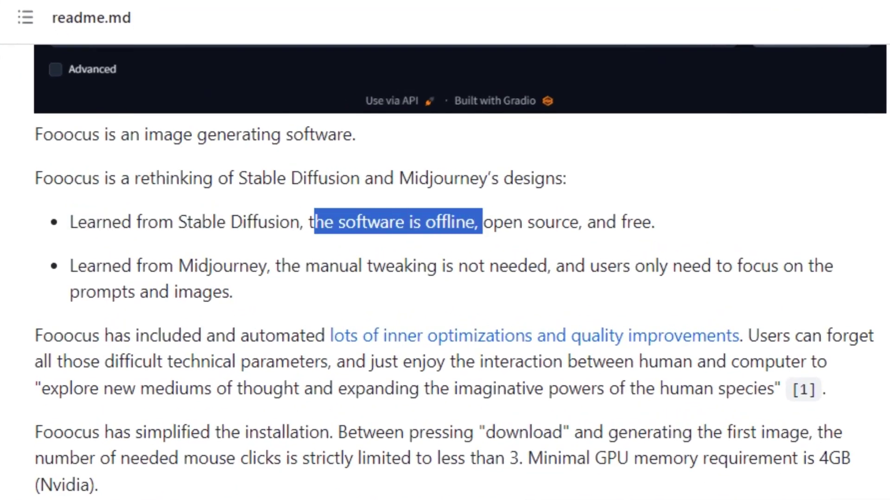
click(483, 223)
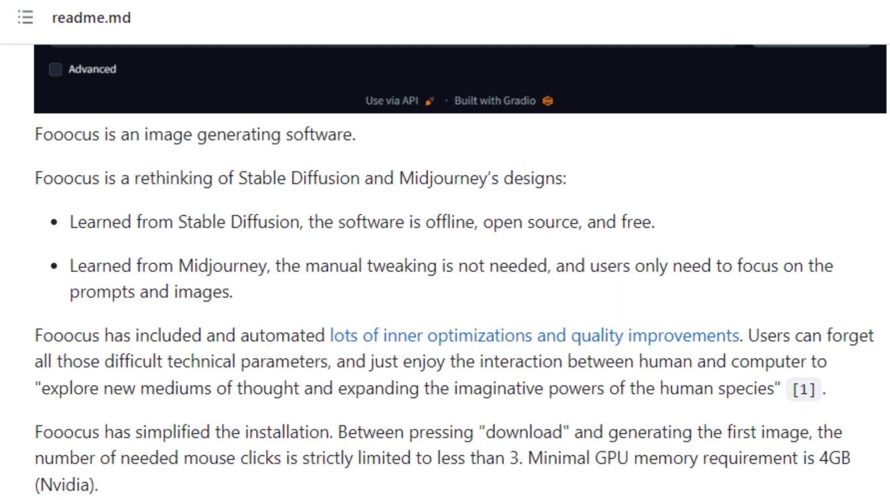
drag(585, 266, 233, 292)
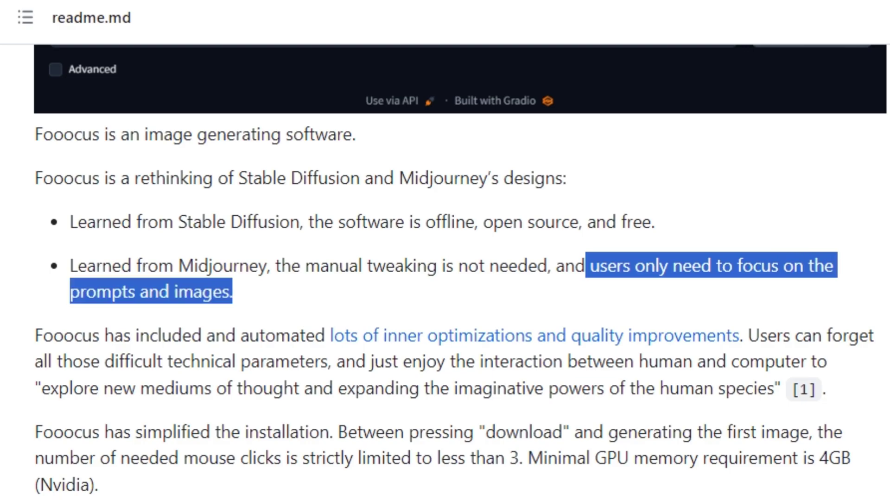
click(237, 292)
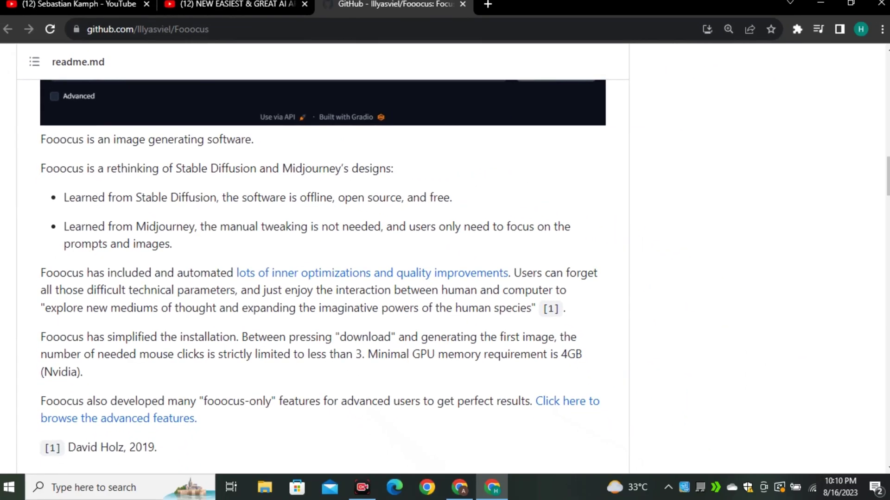
Open the Colab notebook from the readme's download section and connect it to a new T4 runtime
scroll(324, 278, down, 20)
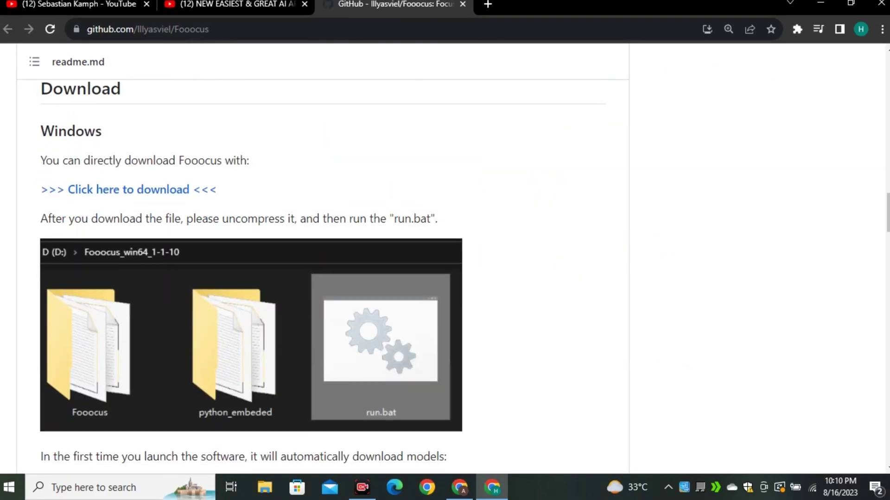
scroll(92, 341, down, 6)
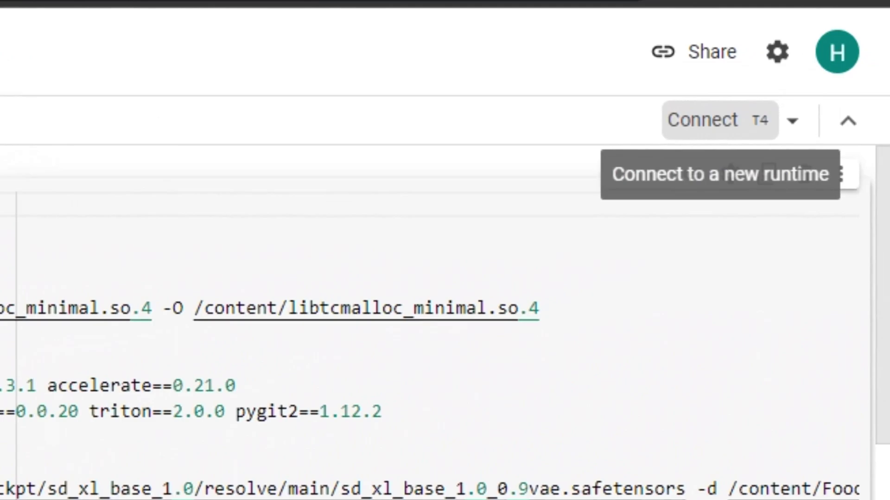
click(693, 126)
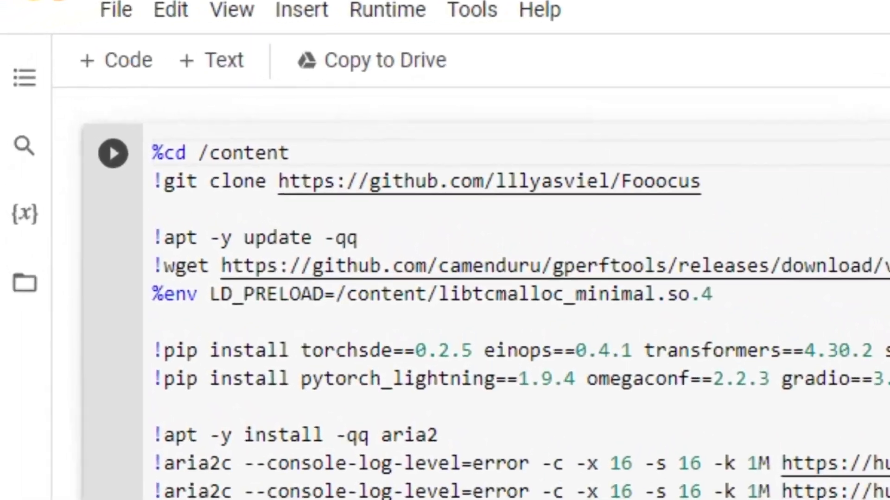
Run the notebook's Fooocus setup cell despite the authorship warning and open its public gradio.live link
click(18, 111)
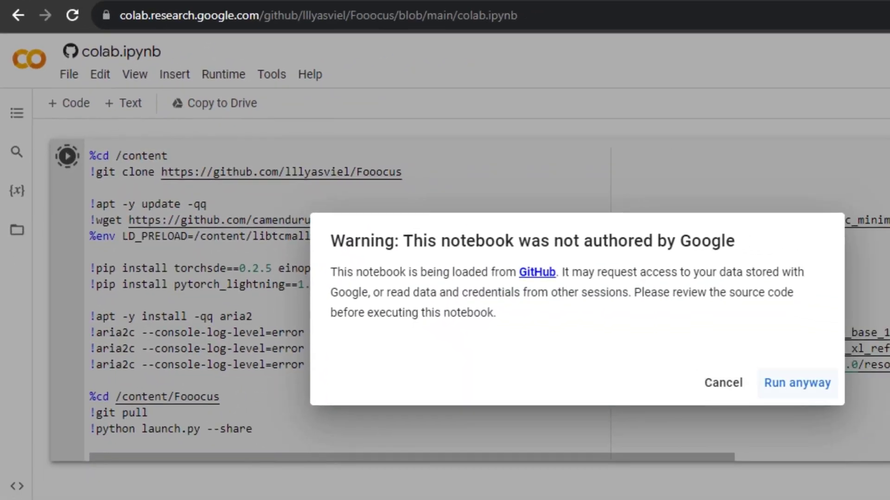
key(Return)
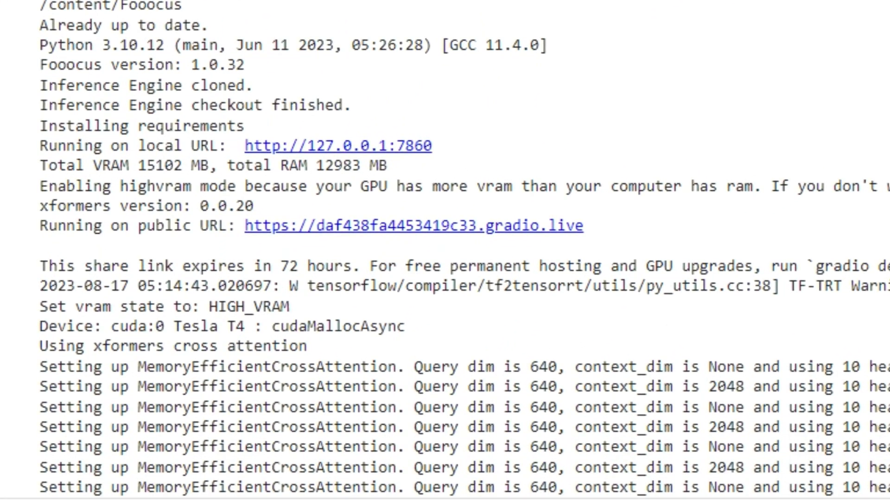
right_click(358, 227)
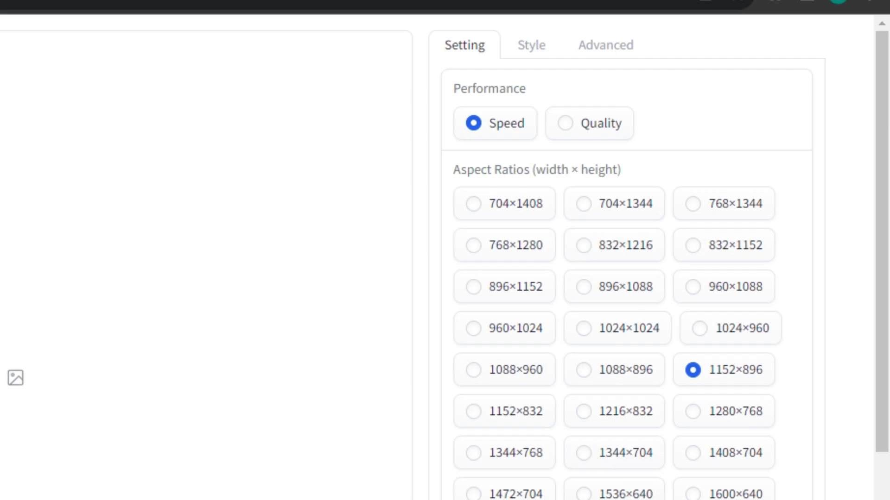
Review the performance, aspect ratio, image number and random seed settings
scroll(626, 259, down, 5)
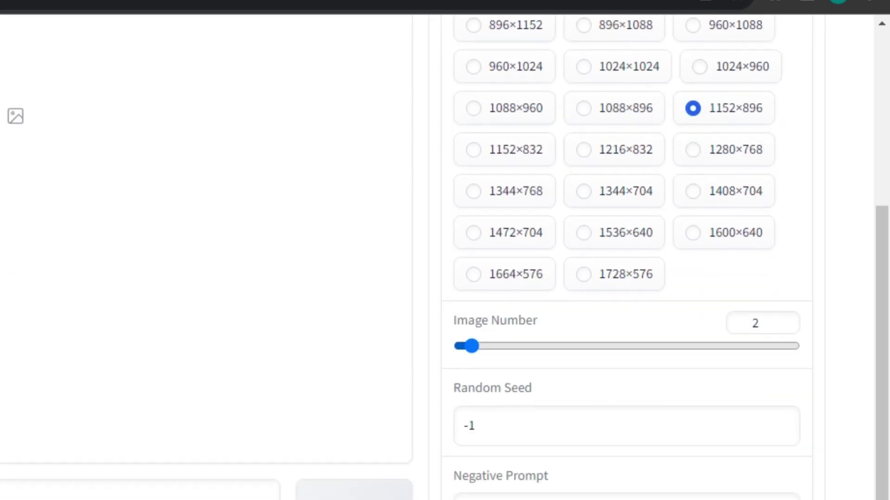
mouse_move(471, 346)
mouse_down()
mouse_move(706, 346)
mouse_move(472, 346)
mouse_up()
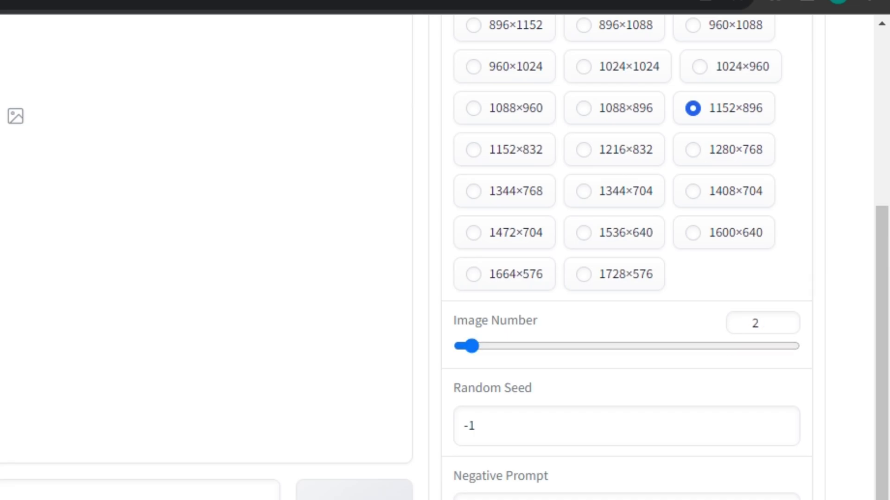
scroll(626, 259, up, 5)
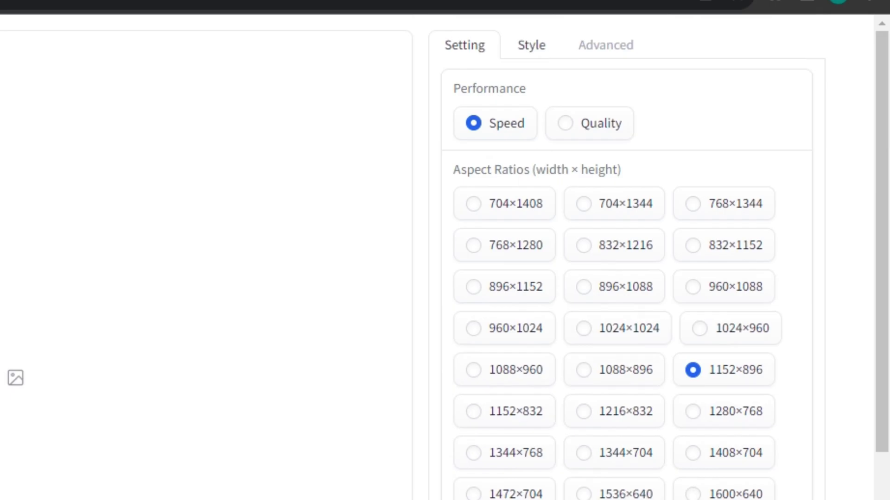
Browse the available image styles, from the sai presets through the papercraft and photo ones
click(531, 45)
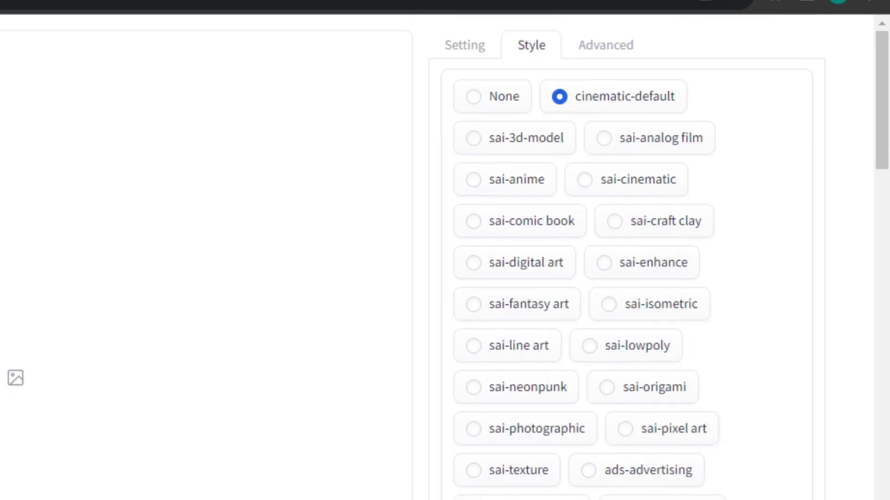
scroll(626, 260, down, 20)
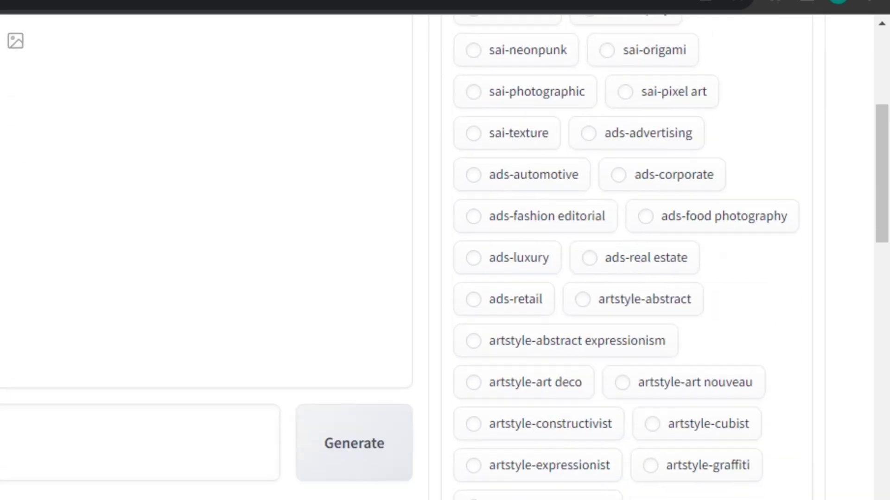
scroll(626, 260, down, 3)
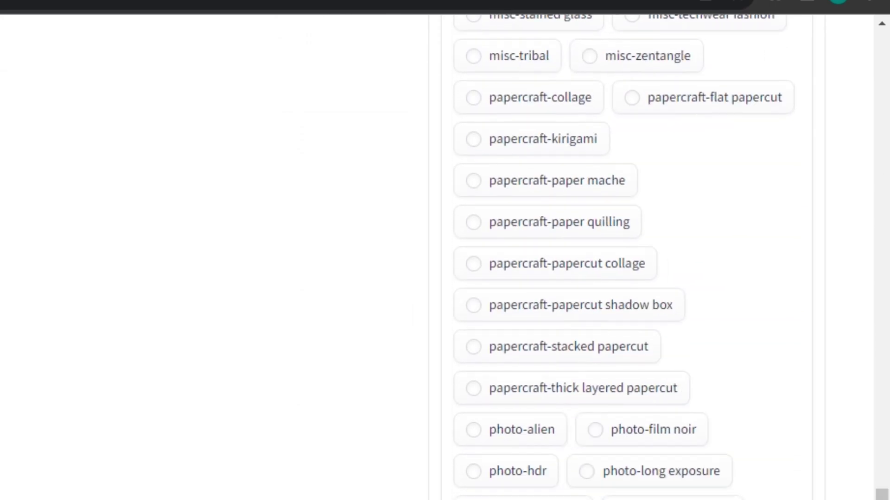
scroll(626, 260, up, 20)
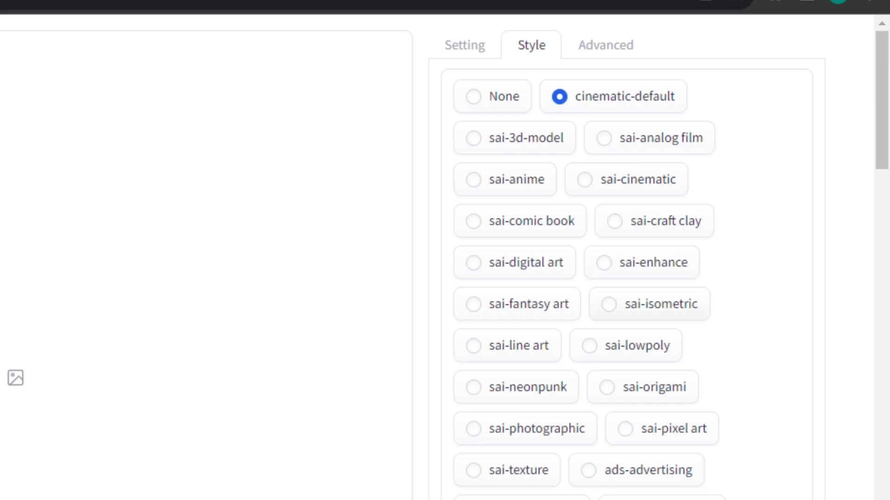
scroll(625, 259, down, 2)
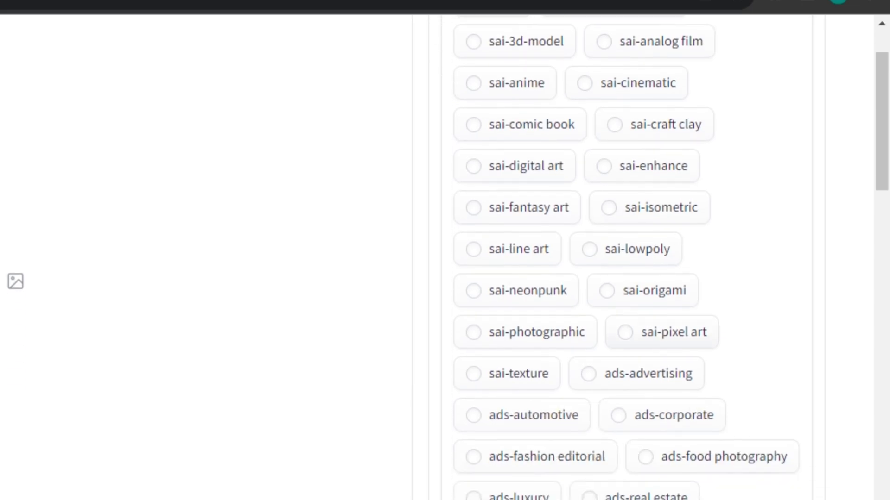
scroll(662, 331, up, 2)
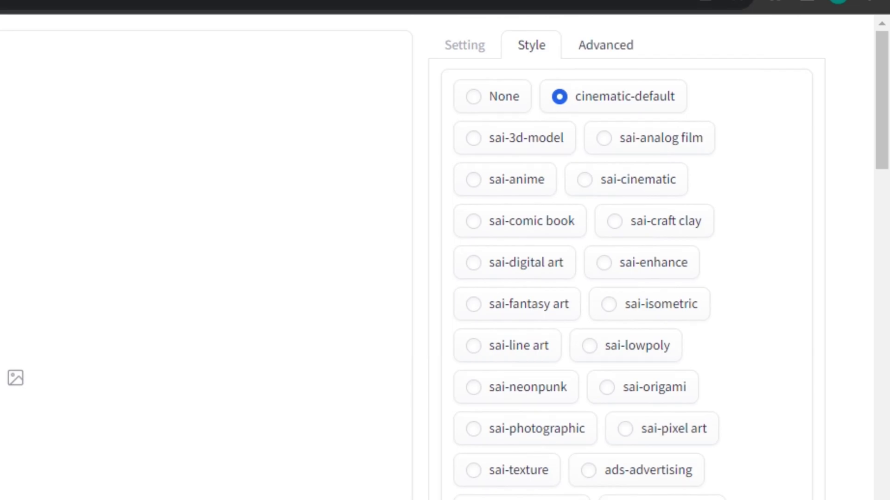
Examine the advanced model and LoRA options, including the choices for the SDXL base model
click(605, 45)
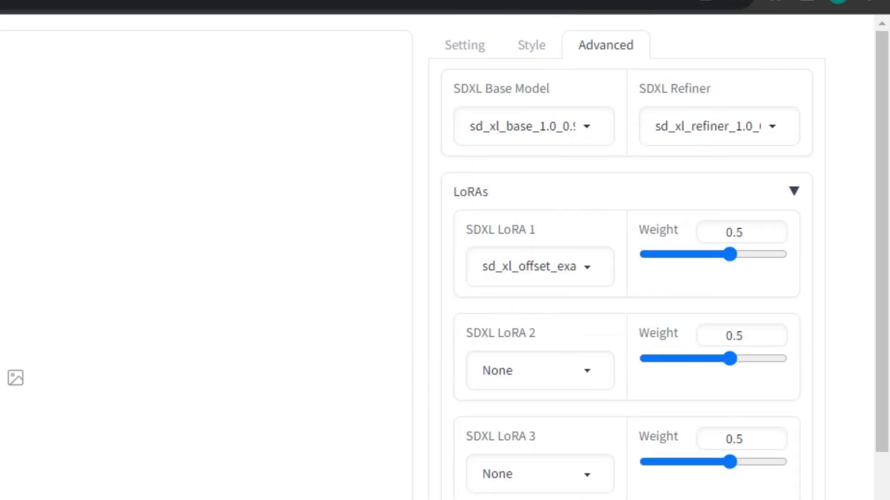
click(534, 126)
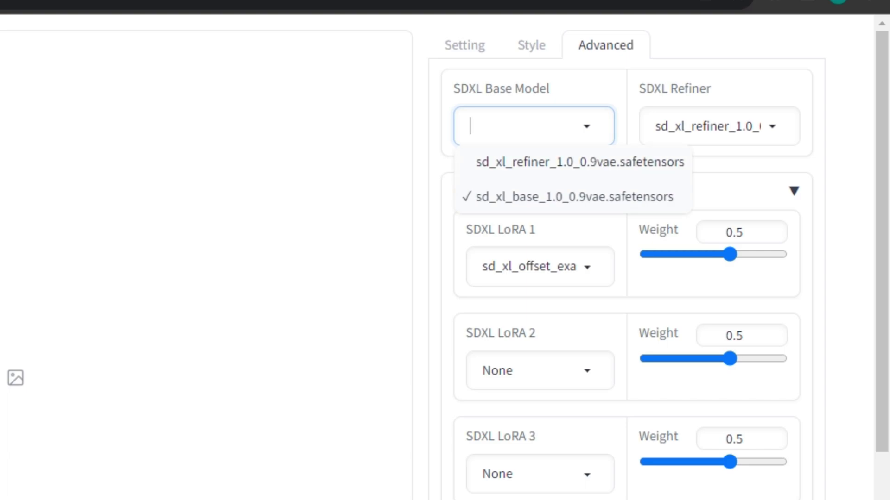
key(Escape)
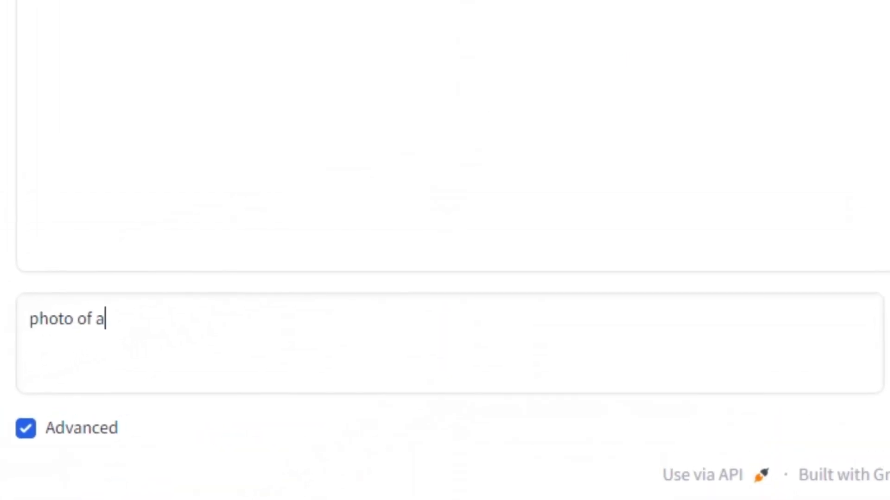
Enter the prompt "photo of a warrior ready for war" and generate the images
text(warrior ready for )
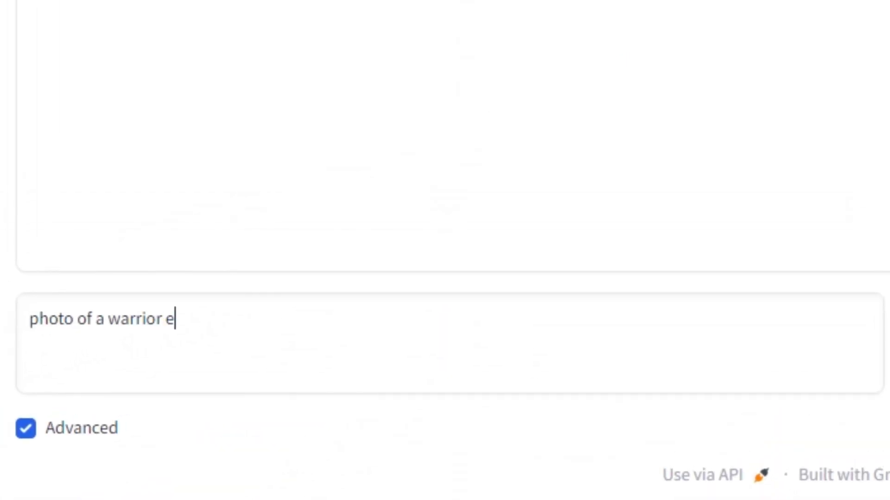
text(war)
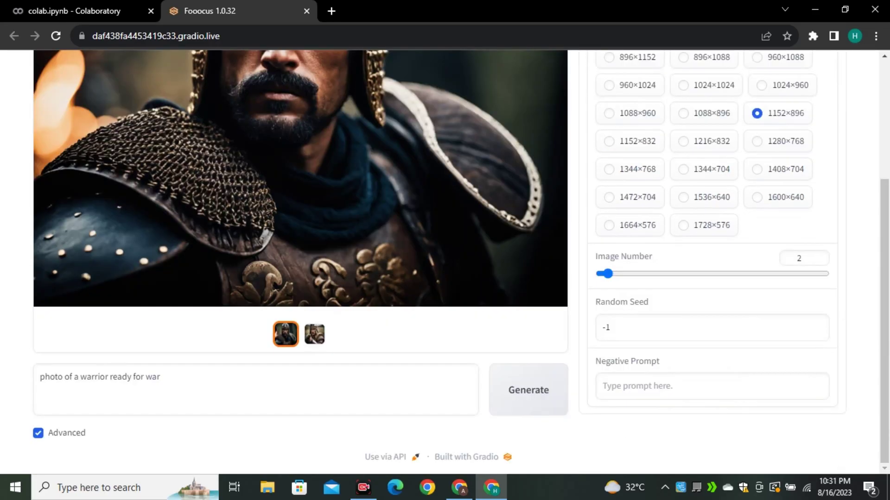
Inspect both generated warrior images at full size in separate browser tabs
scroll(445, 260, up, 4)
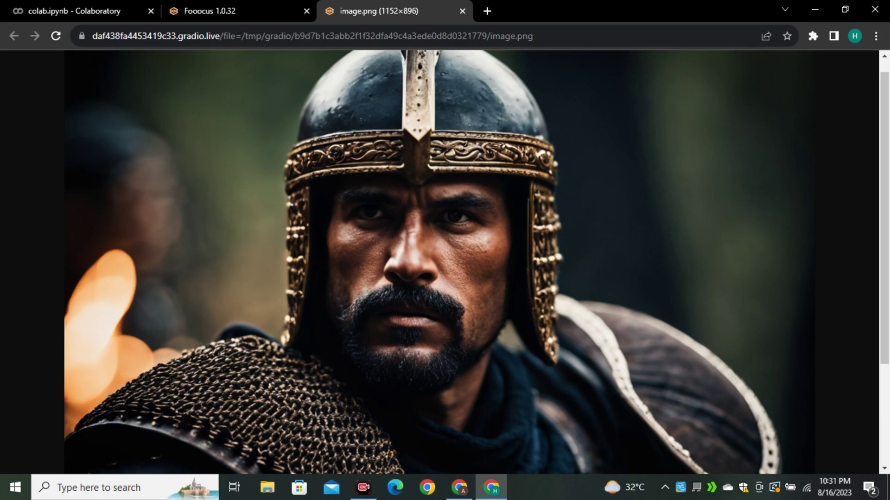
click(445, 217)
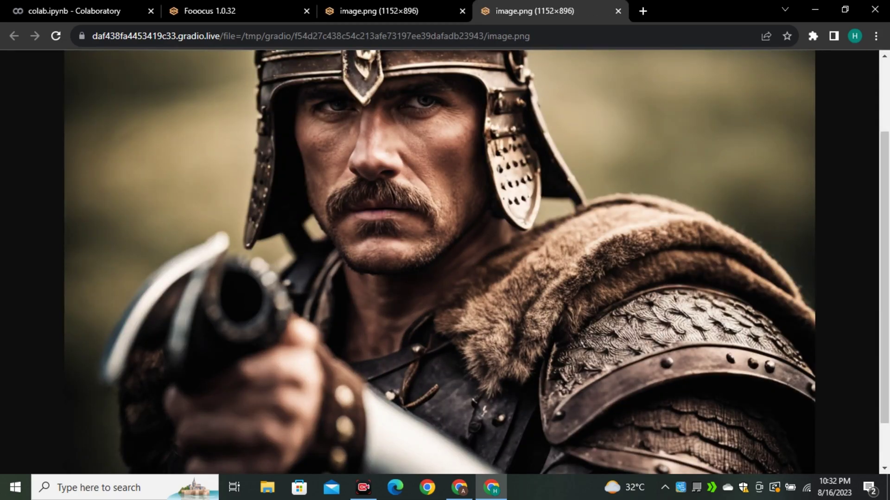
scroll(440, 263, up, 2)
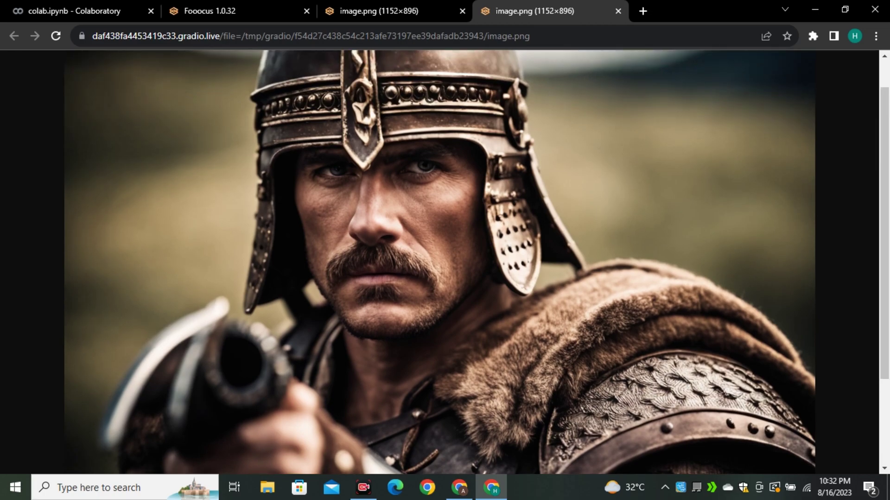
scroll(439, 263, up, 1)
scroll(440, 263, down, 1)
click(440, 263)
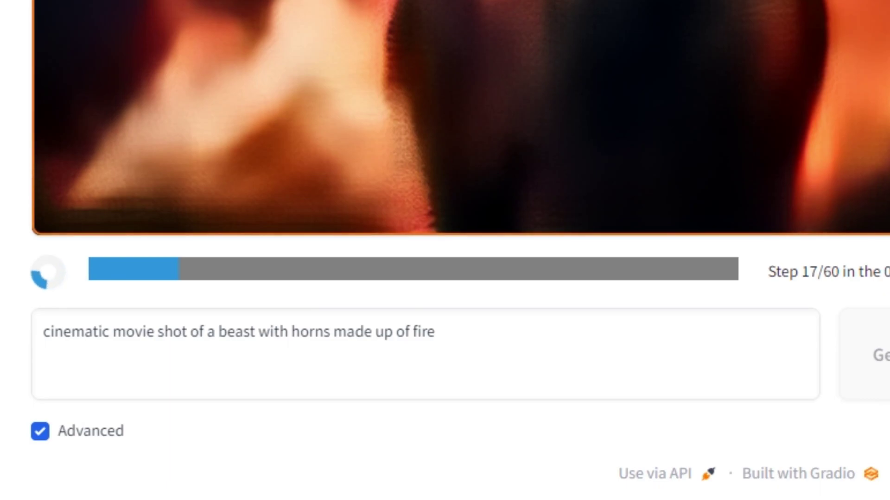
Review the prompt for the horned fire beast and compare both generated images at full size, zooming in for detail
drag(438, 333, 43, 332)
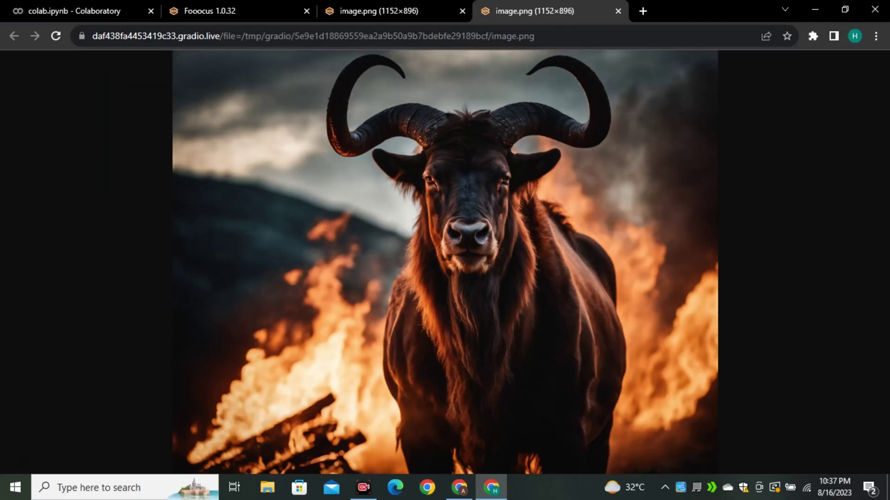
click(445, 176)
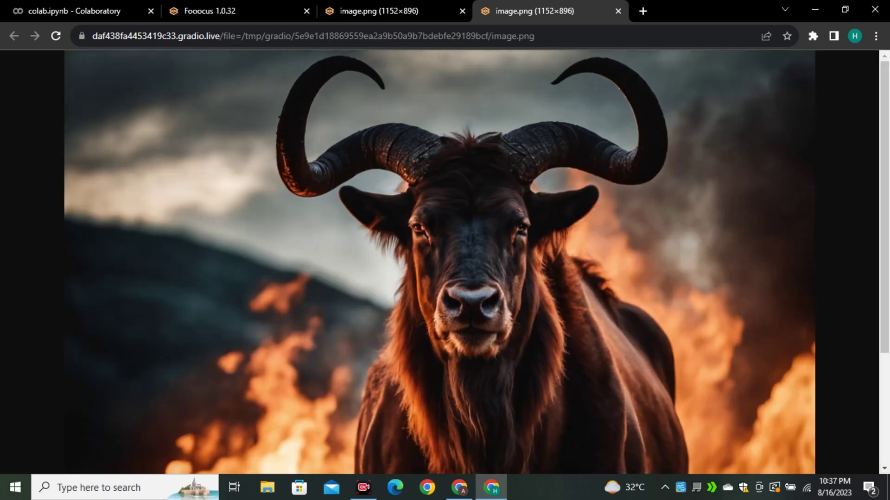
click(379, 11)
click(426, 158)
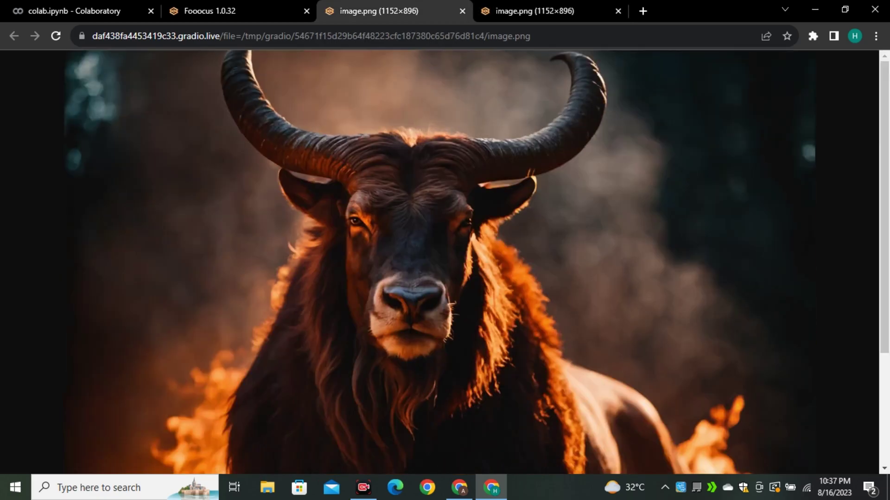
click(426, 158)
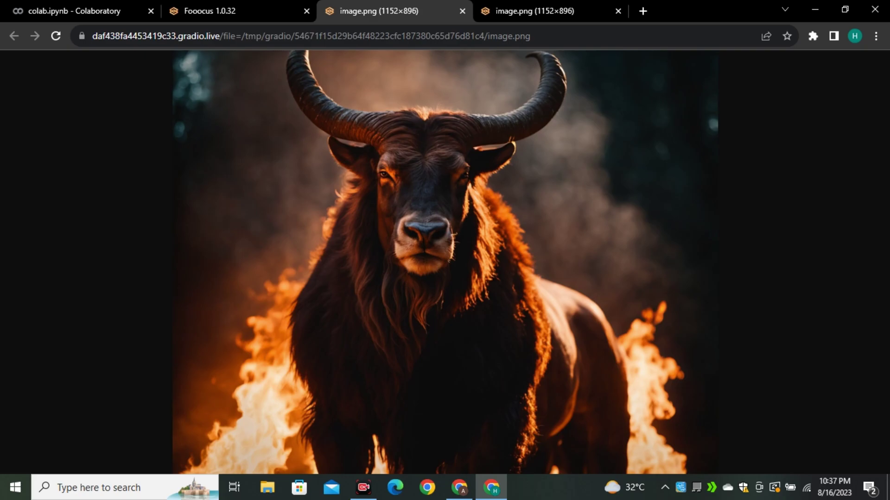
key(ctrl+Tab)
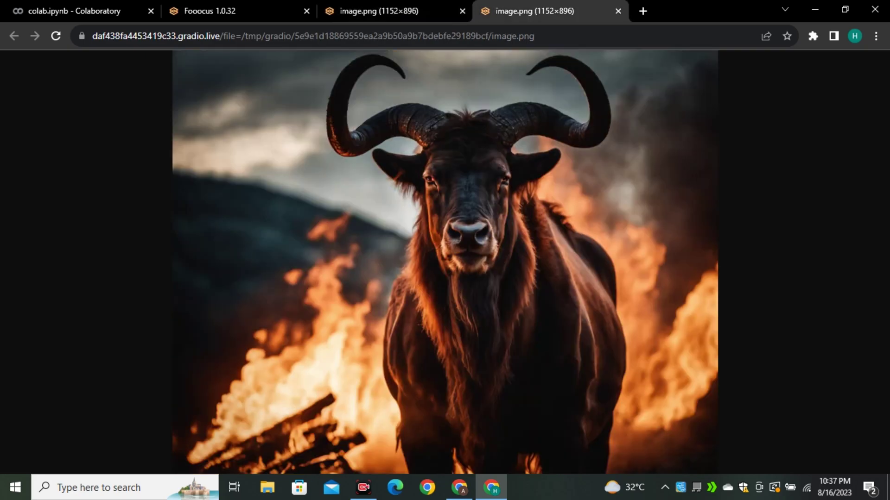
key(ctrl+shift+Tab)
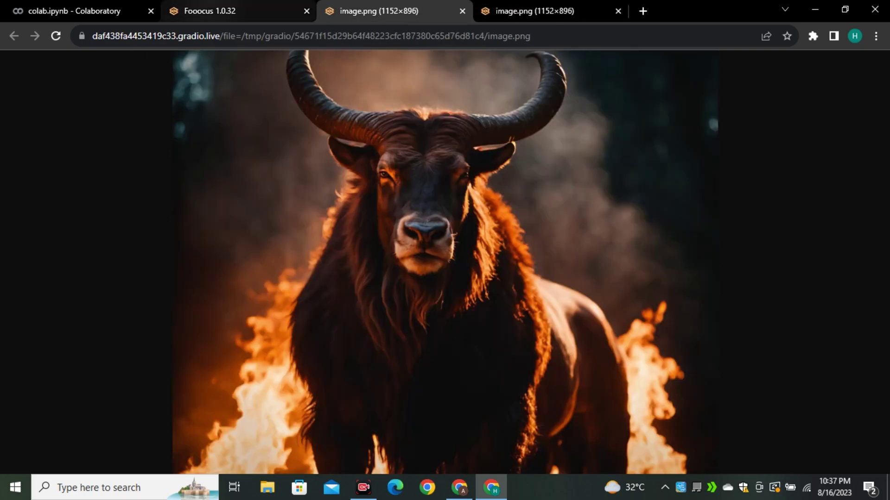
Return to the Fooocus page, review the prompt and generation settings, and bring up the image style choices
click(218, 11)
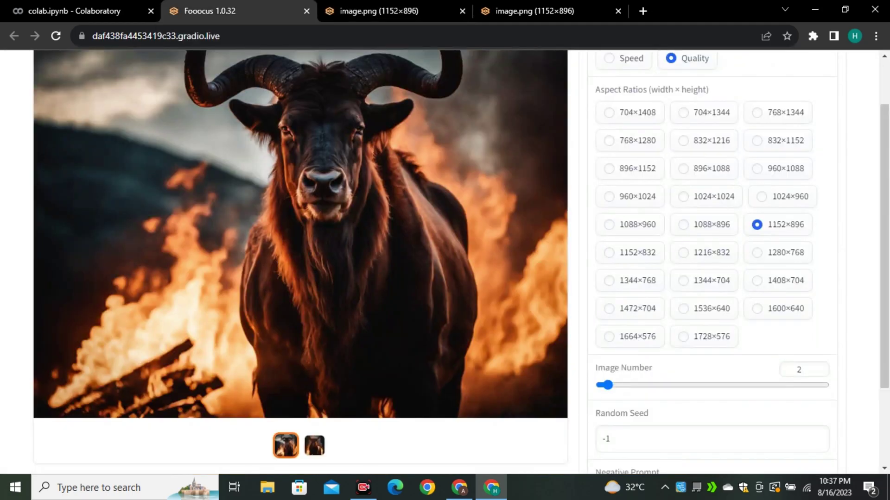
scroll(445, 260, down, 3)
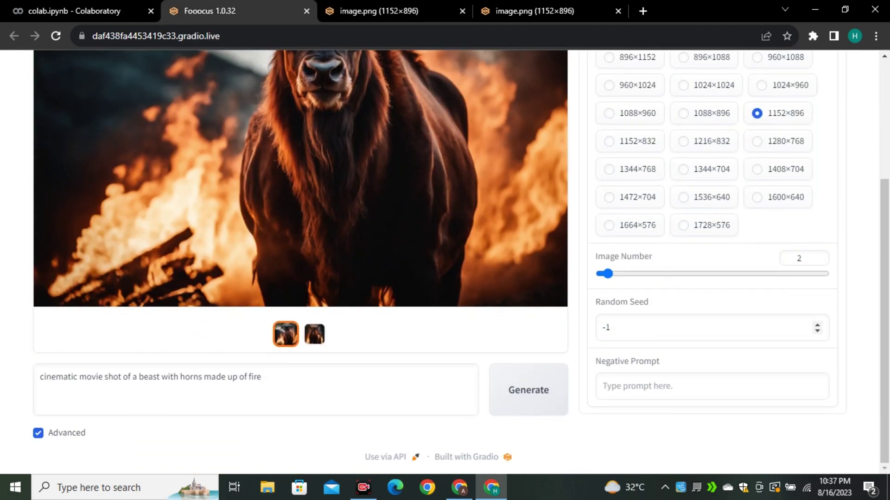
scroll(445, 259, up, 4)
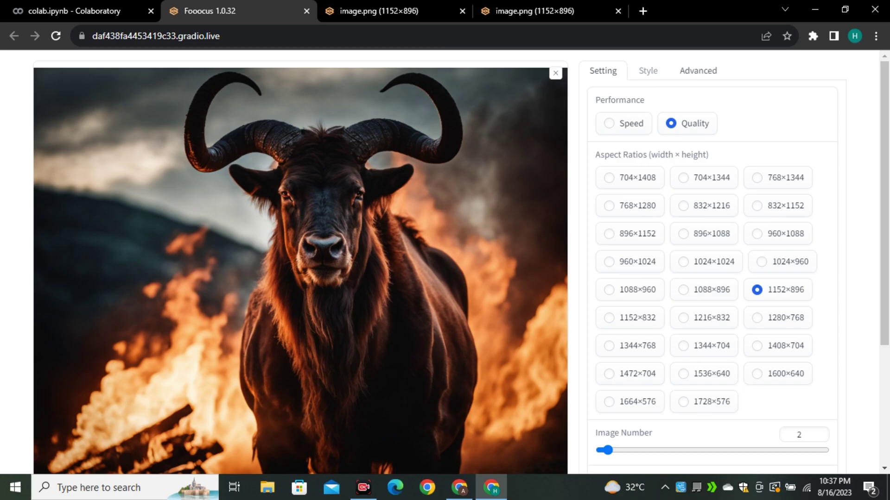
click(647, 71)
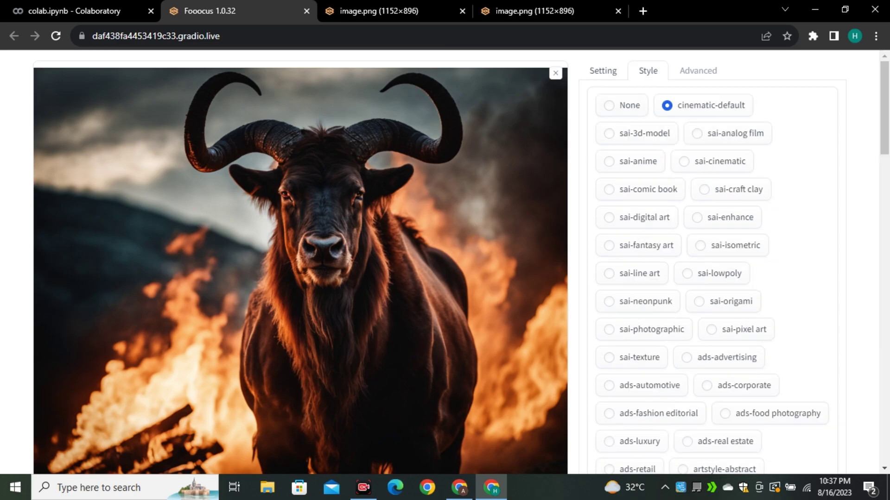